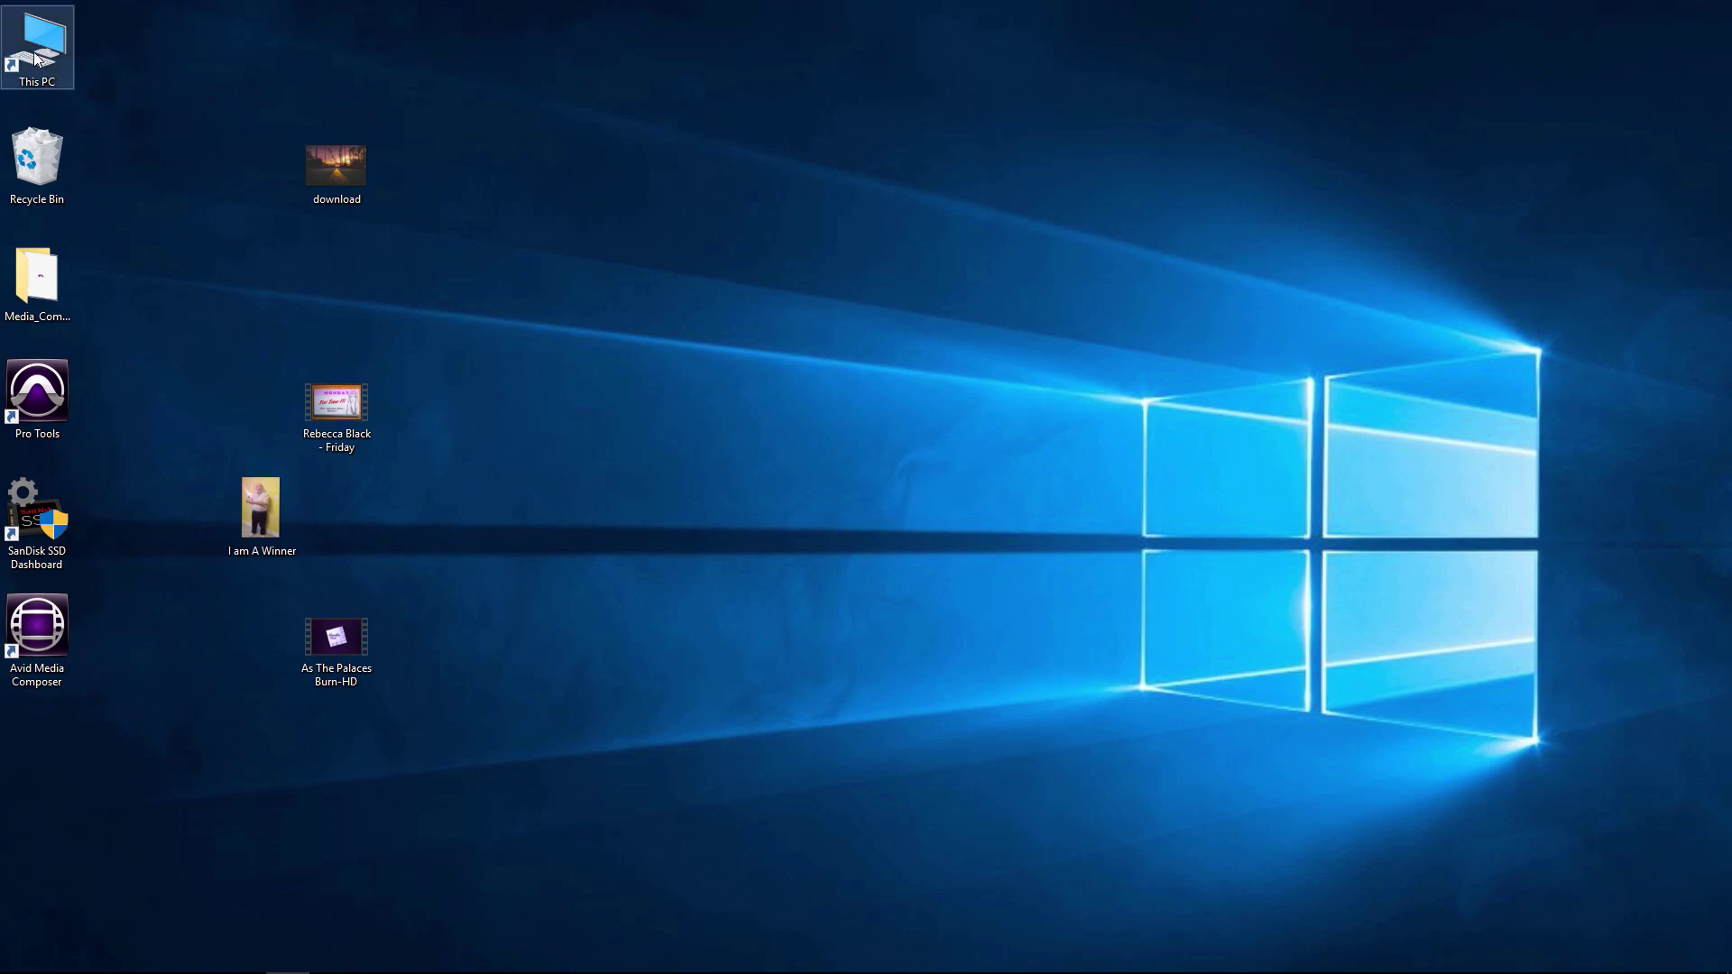
Step: Open This PC and then Local Disk (C:) in a window on the right
double_click(31, 60)
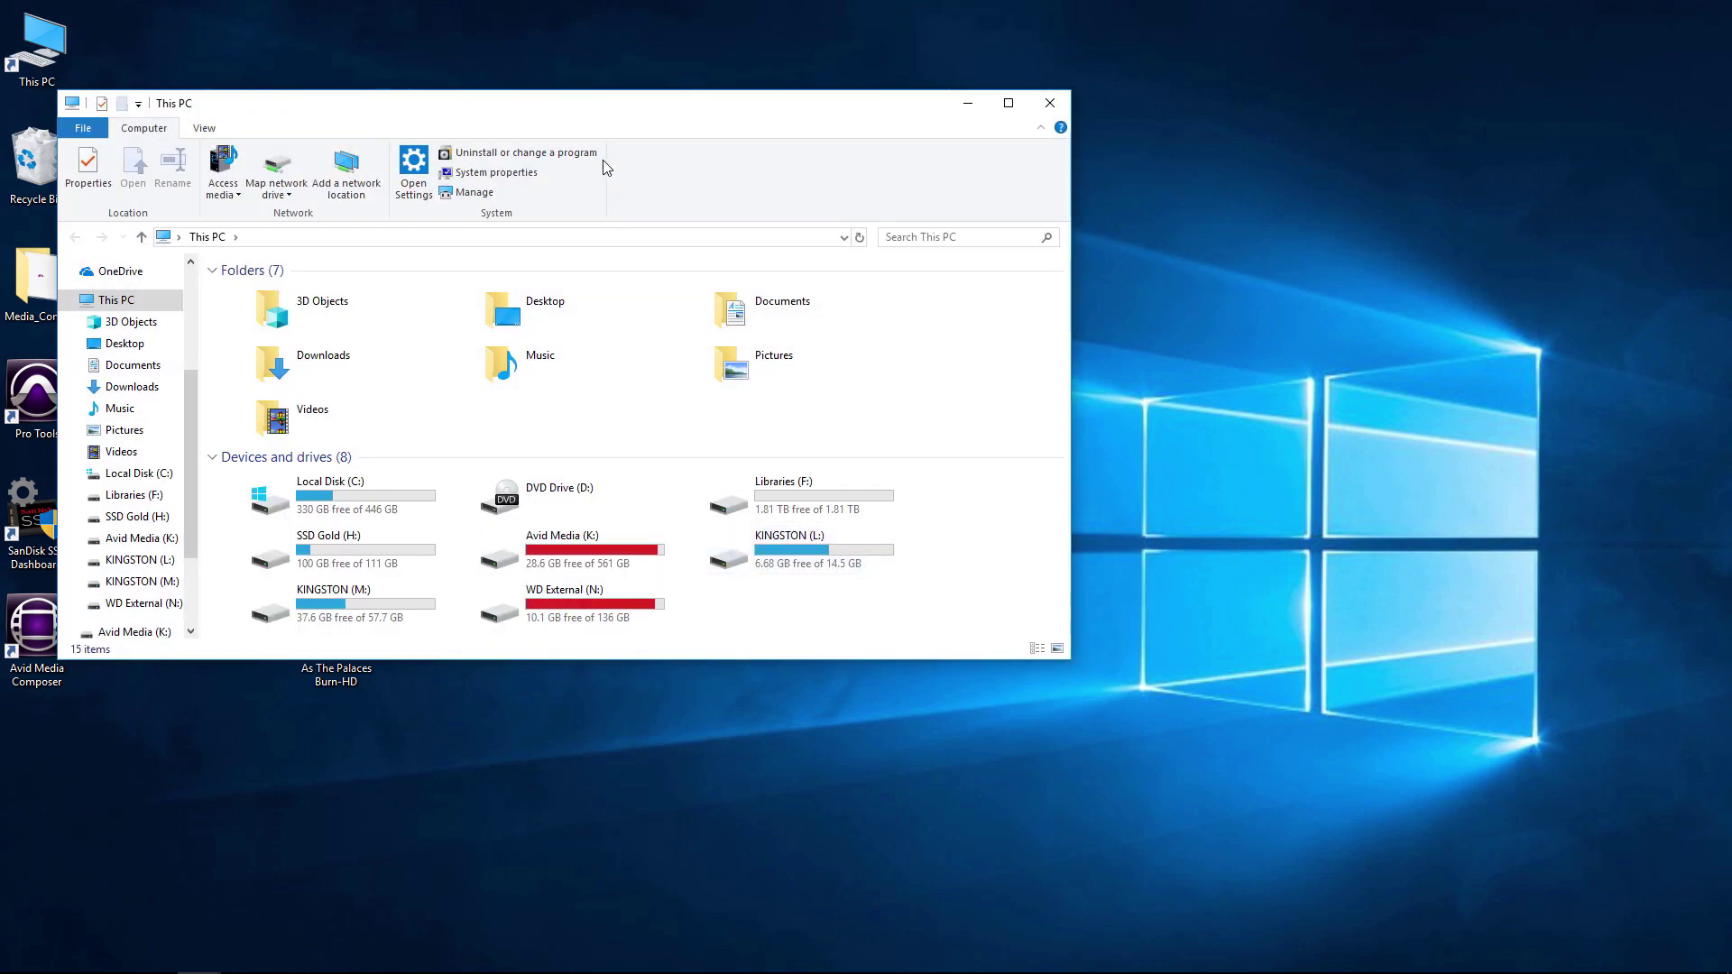
drag(593, 123, 1067, 127)
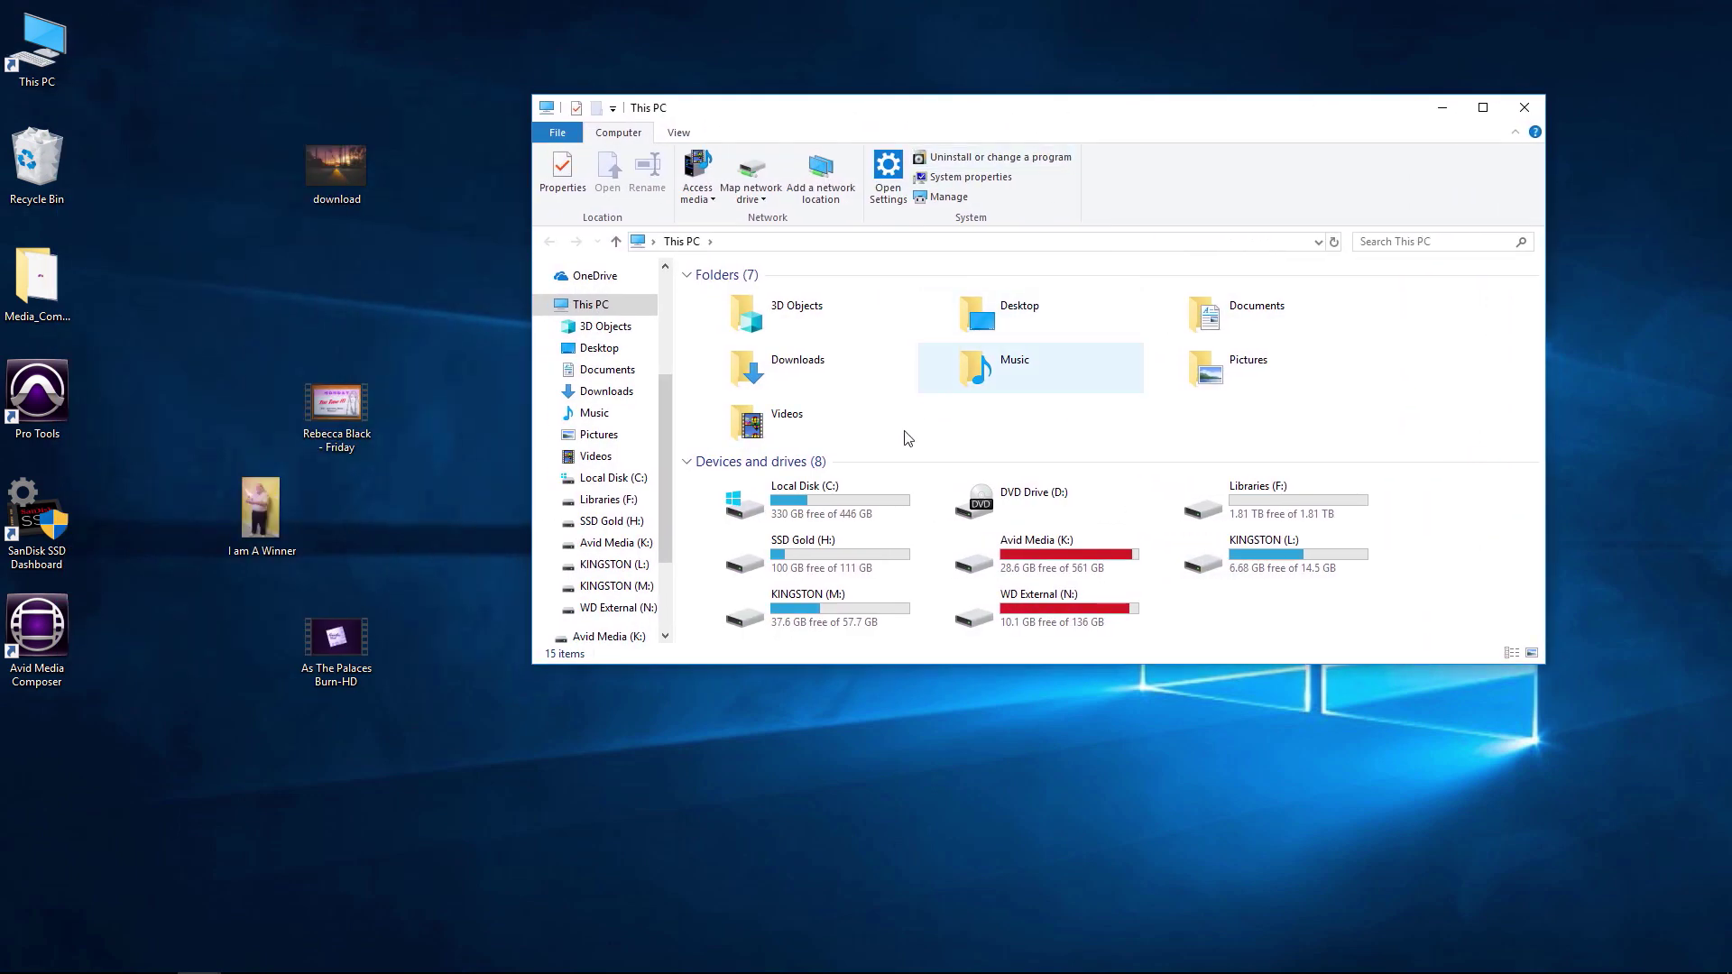
click(832, 515)
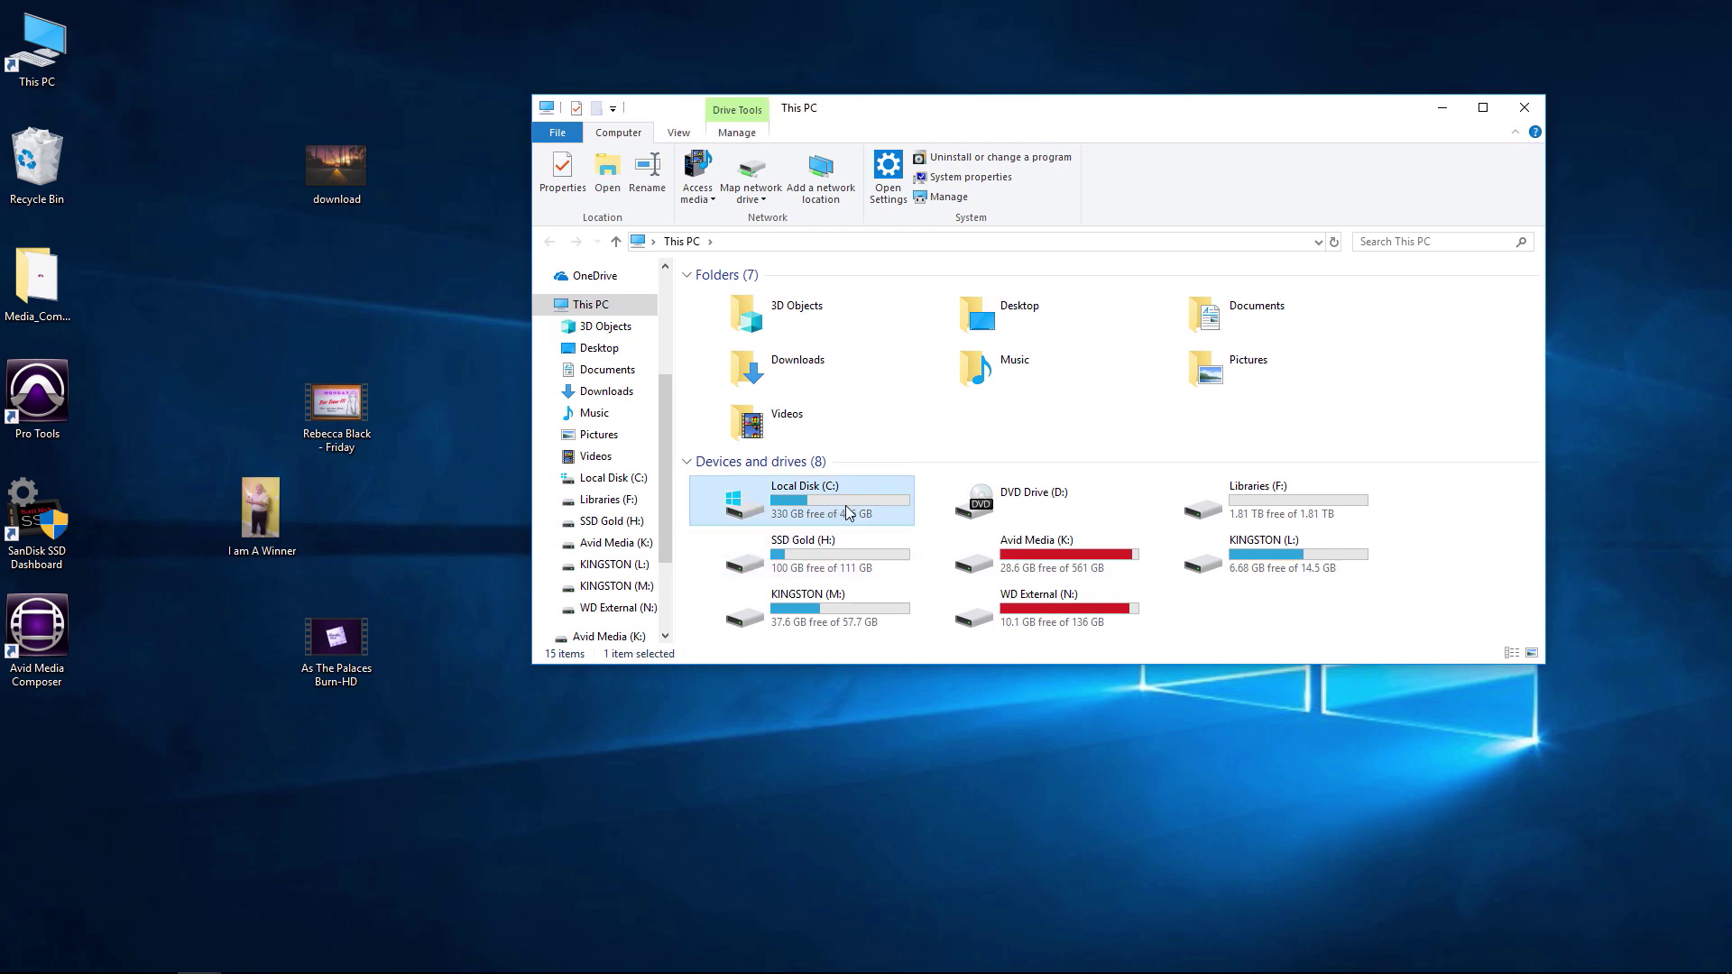
double_click(846, 508)
drag(983, 125, 1055, 94)
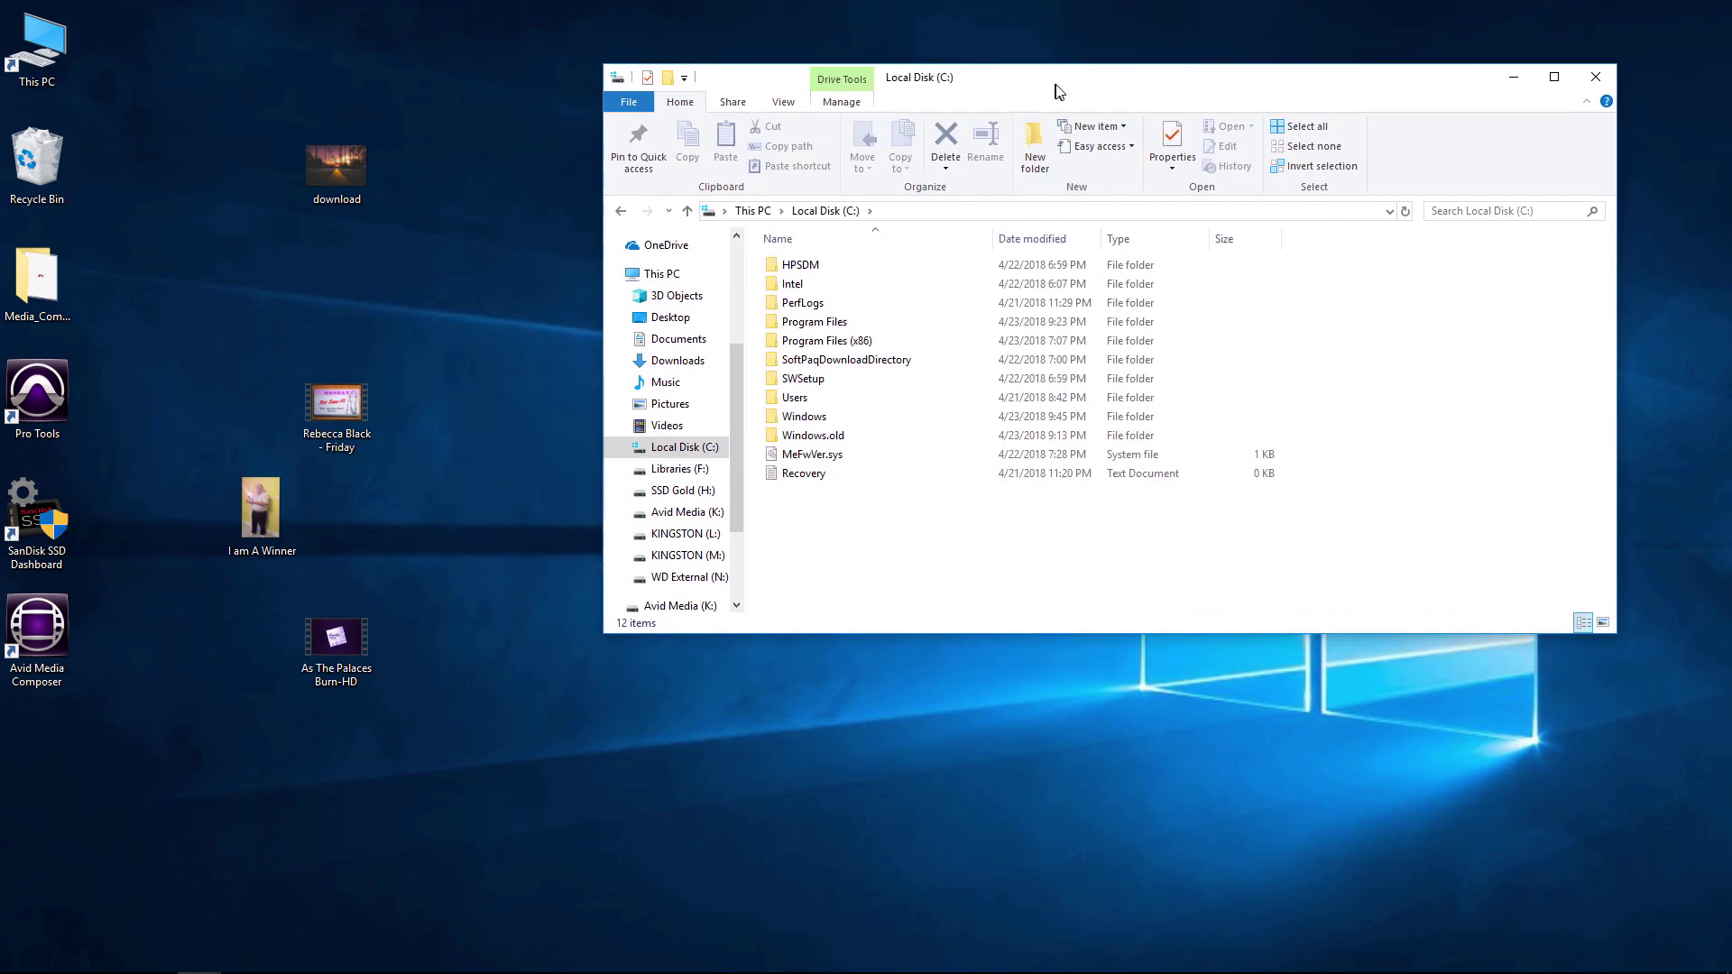
Step: Open Avid Media (K:) in a second window and drag 'As The Palaces Burn-HD' onto C:
click(57, 52)
double_click(57, 53)
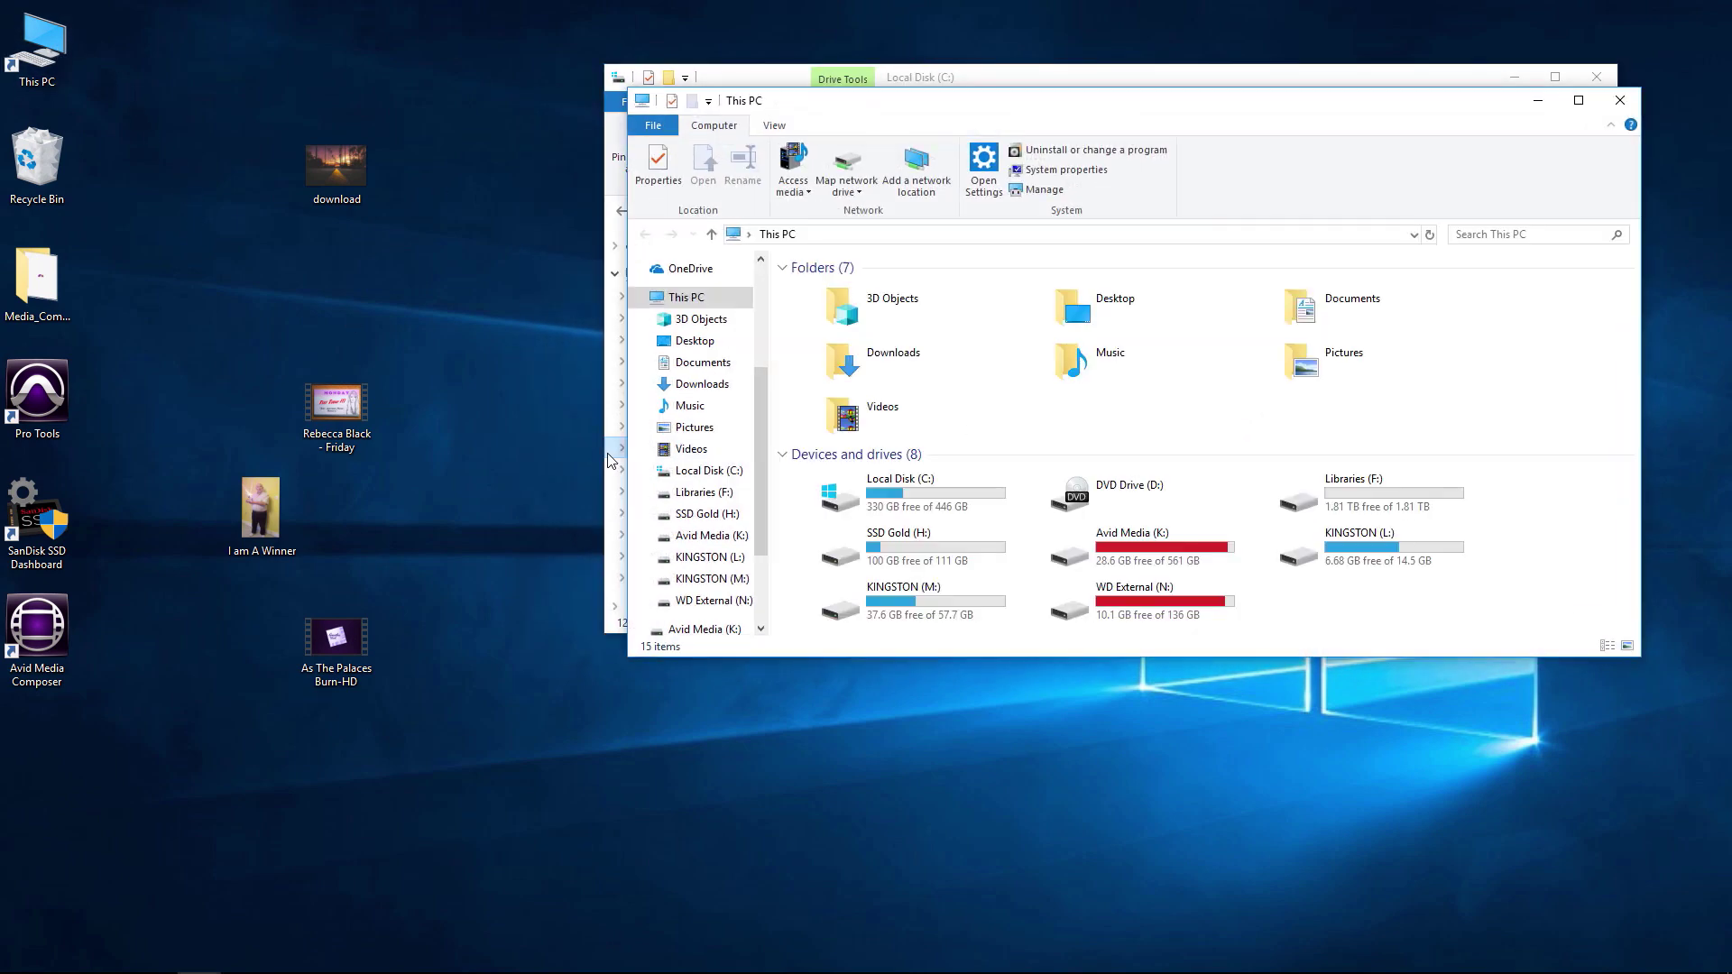
double_click(1073, 552)
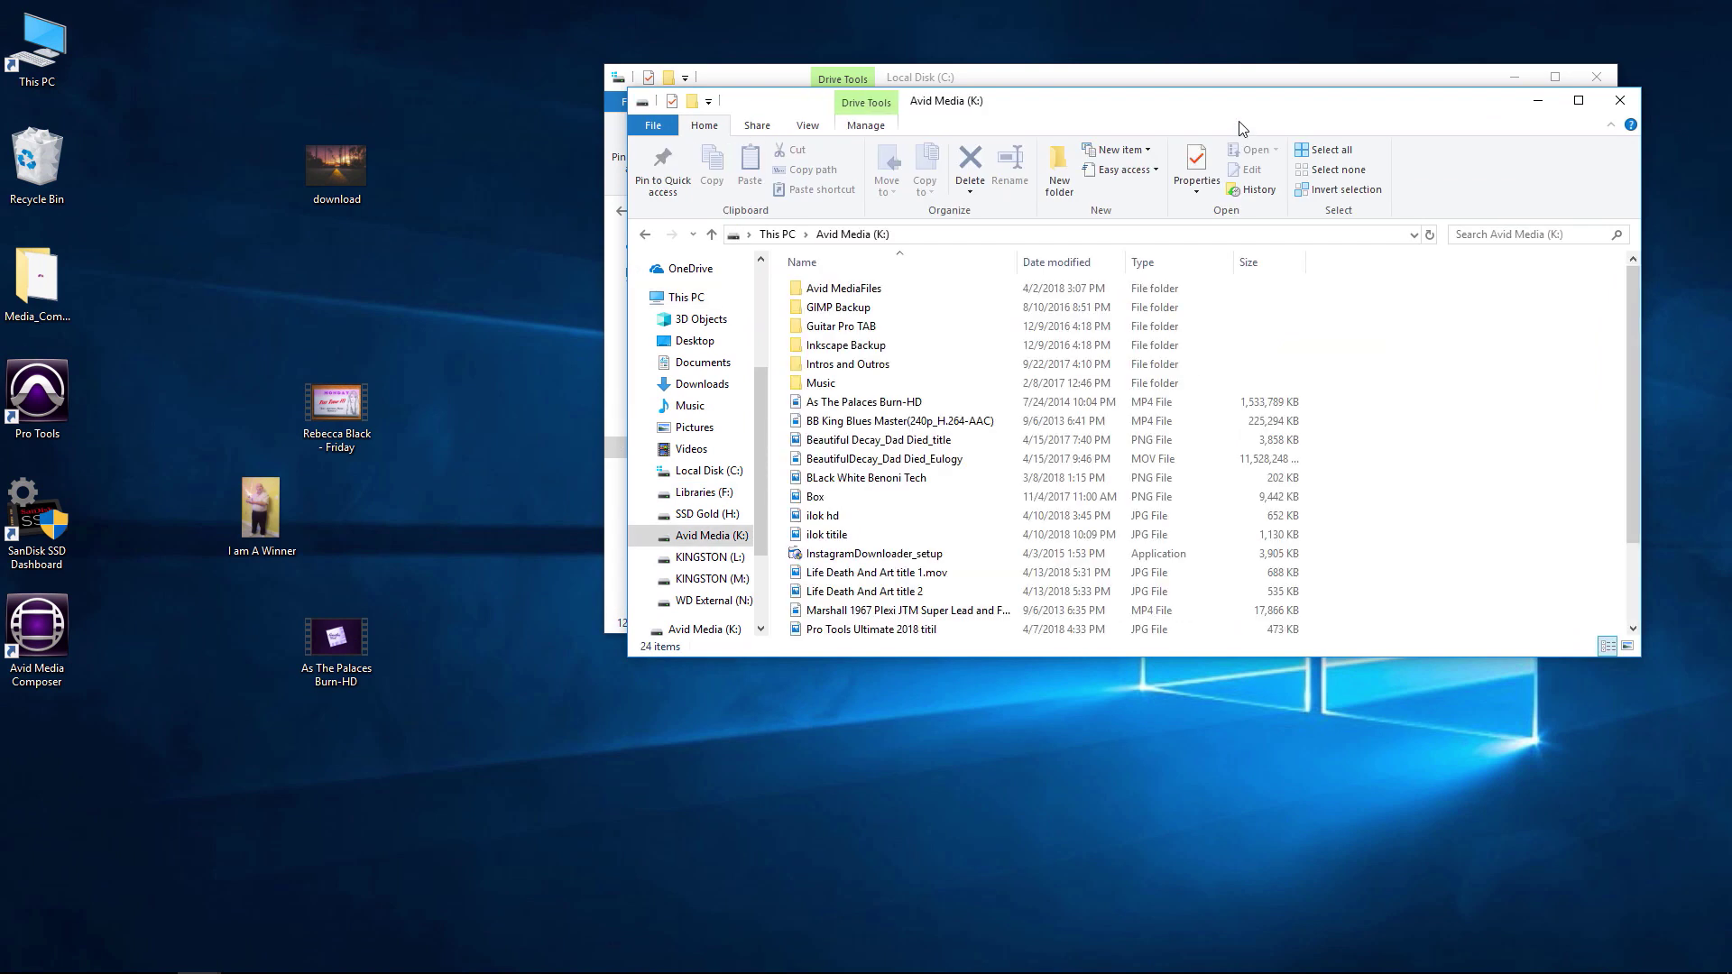
drag(1322, 115, 763, 145)
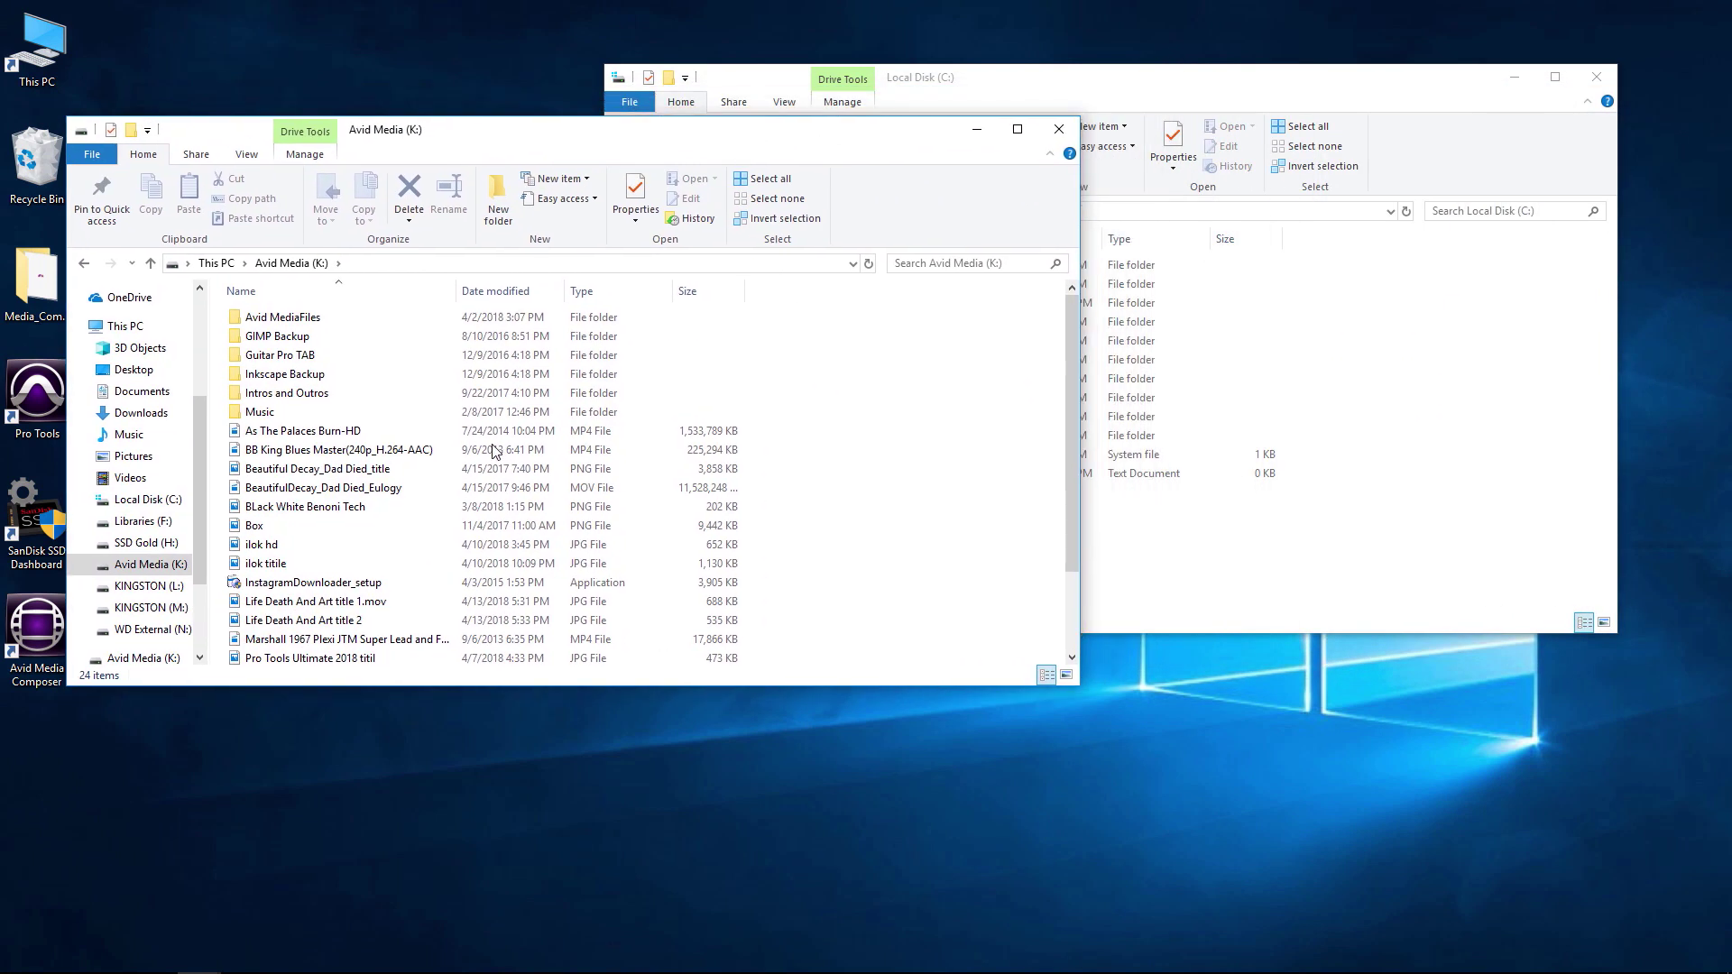
click(325, 431)
mouse_move(291, 439)
mouse_down()
mouse_move(1263, 546)
mouse_move(1380, 595)
mouse_up()
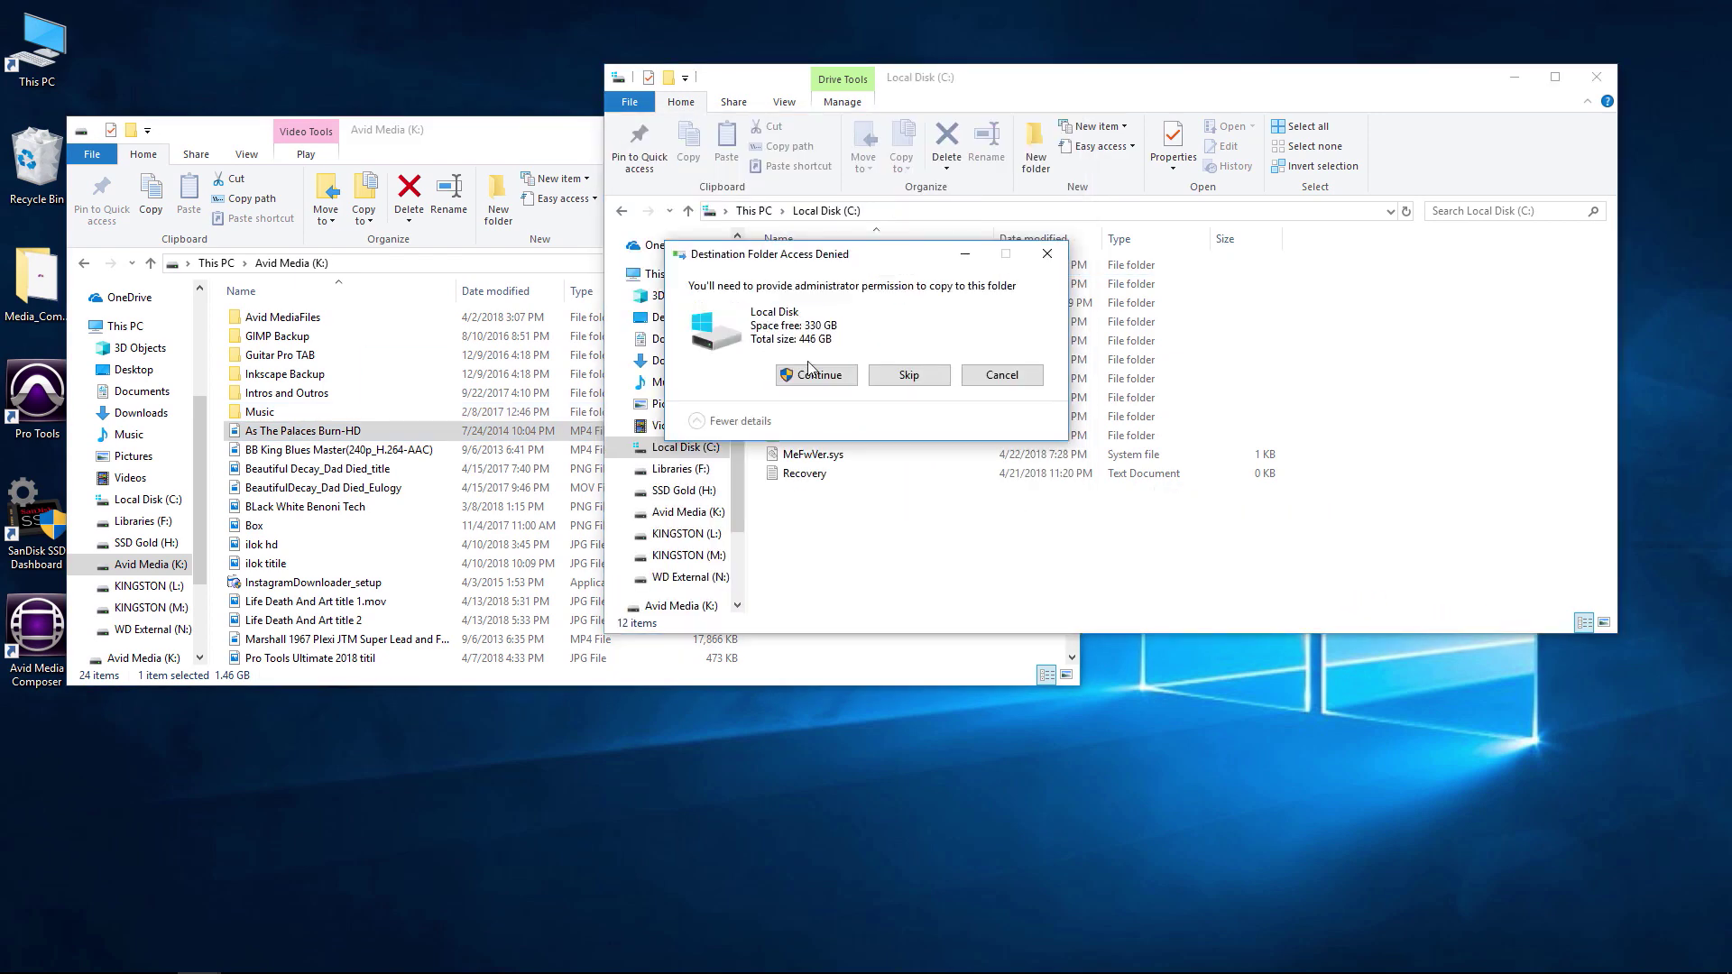
Step: Approve the Access Denied prompt so the video copies to C:, then close the Avid Media window
click(811, 372)
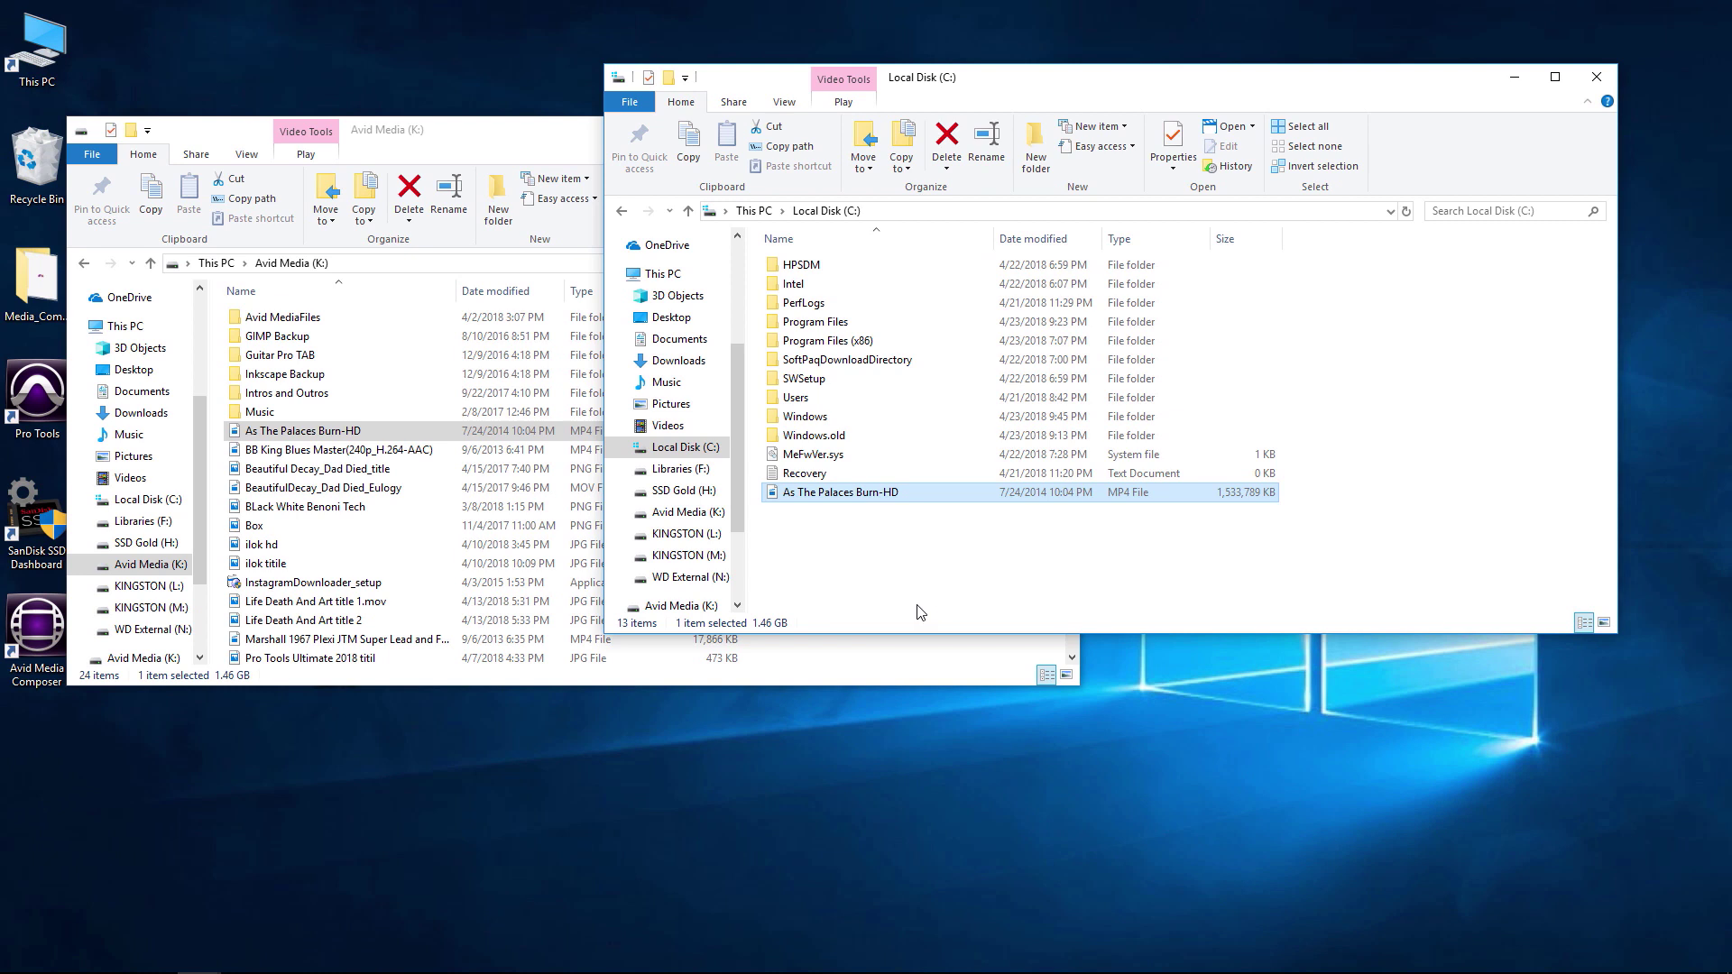
click(492, 137)
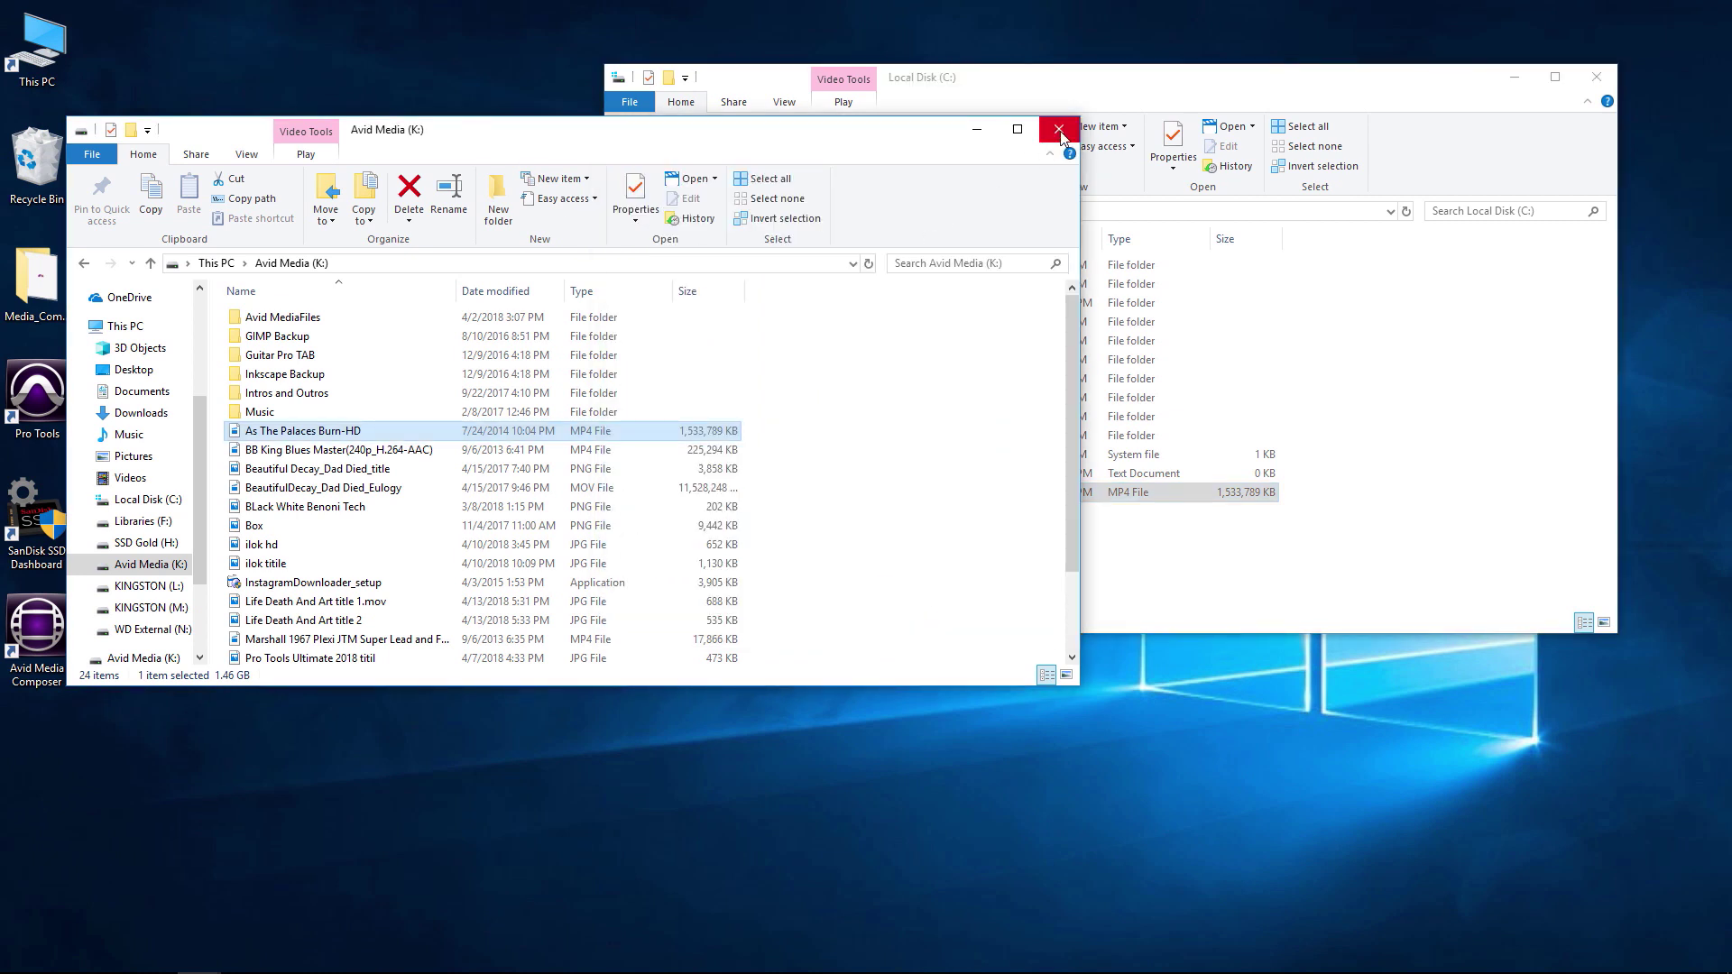
click(1060, 137)
drag(1304, 81, 1242, 92)
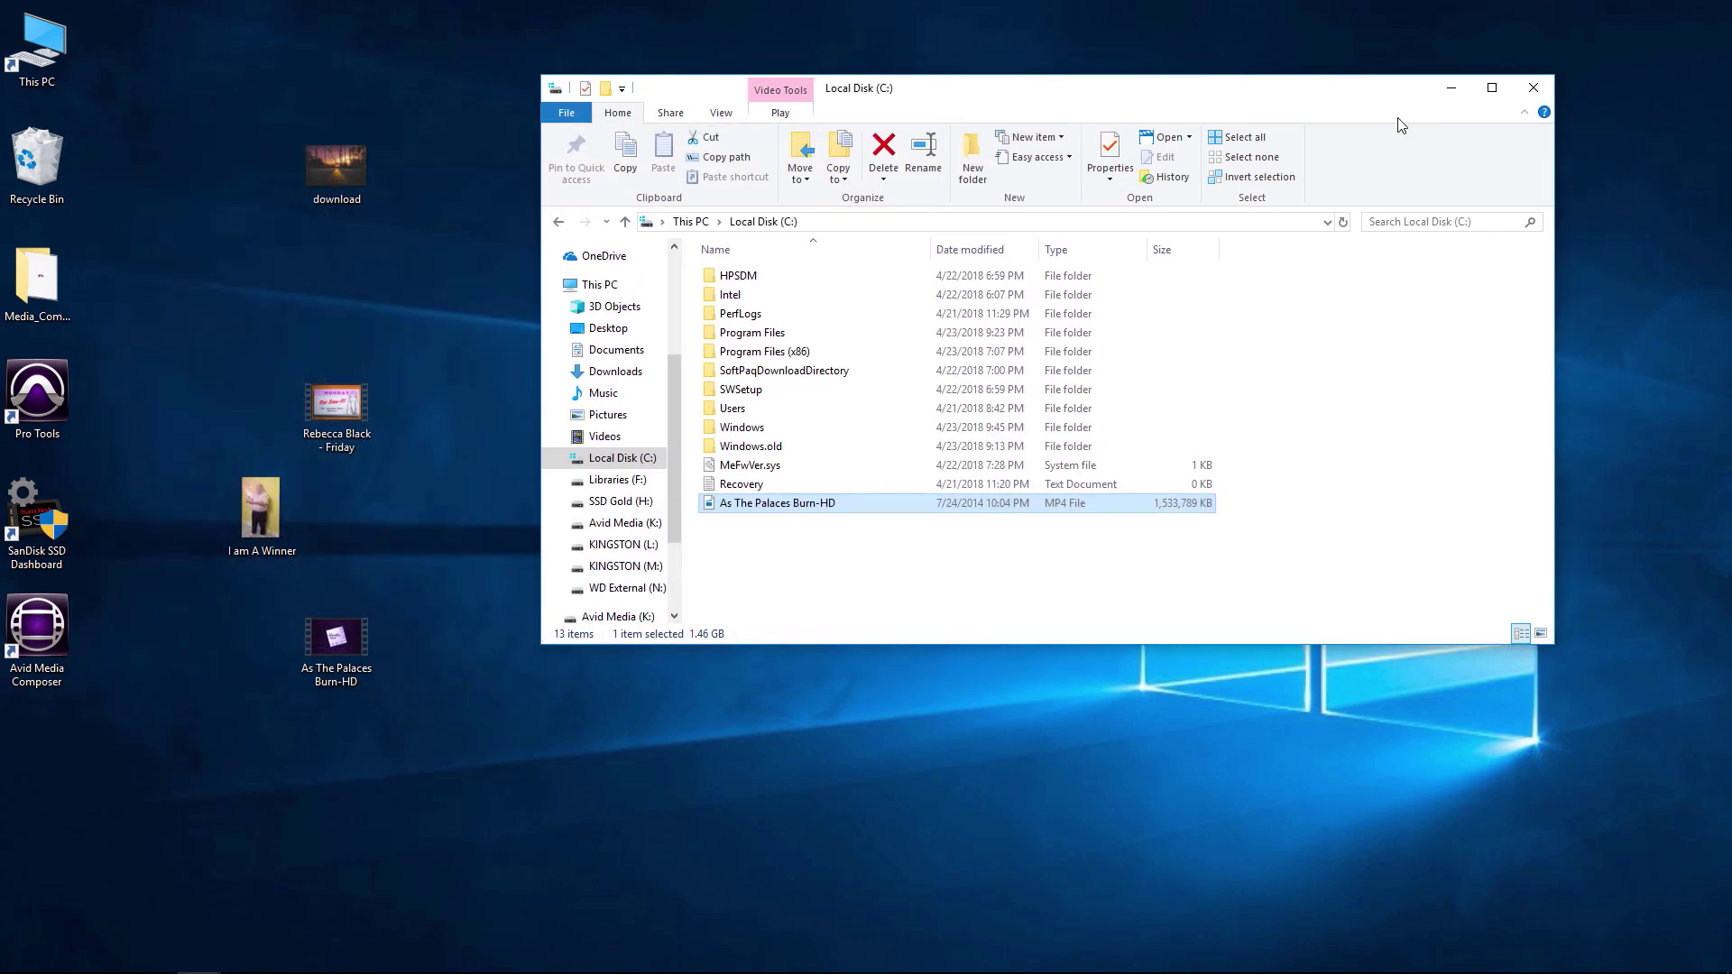
Step: Close the Local Disk (C:) window, leaving the desktop clear
click(1544, 96)
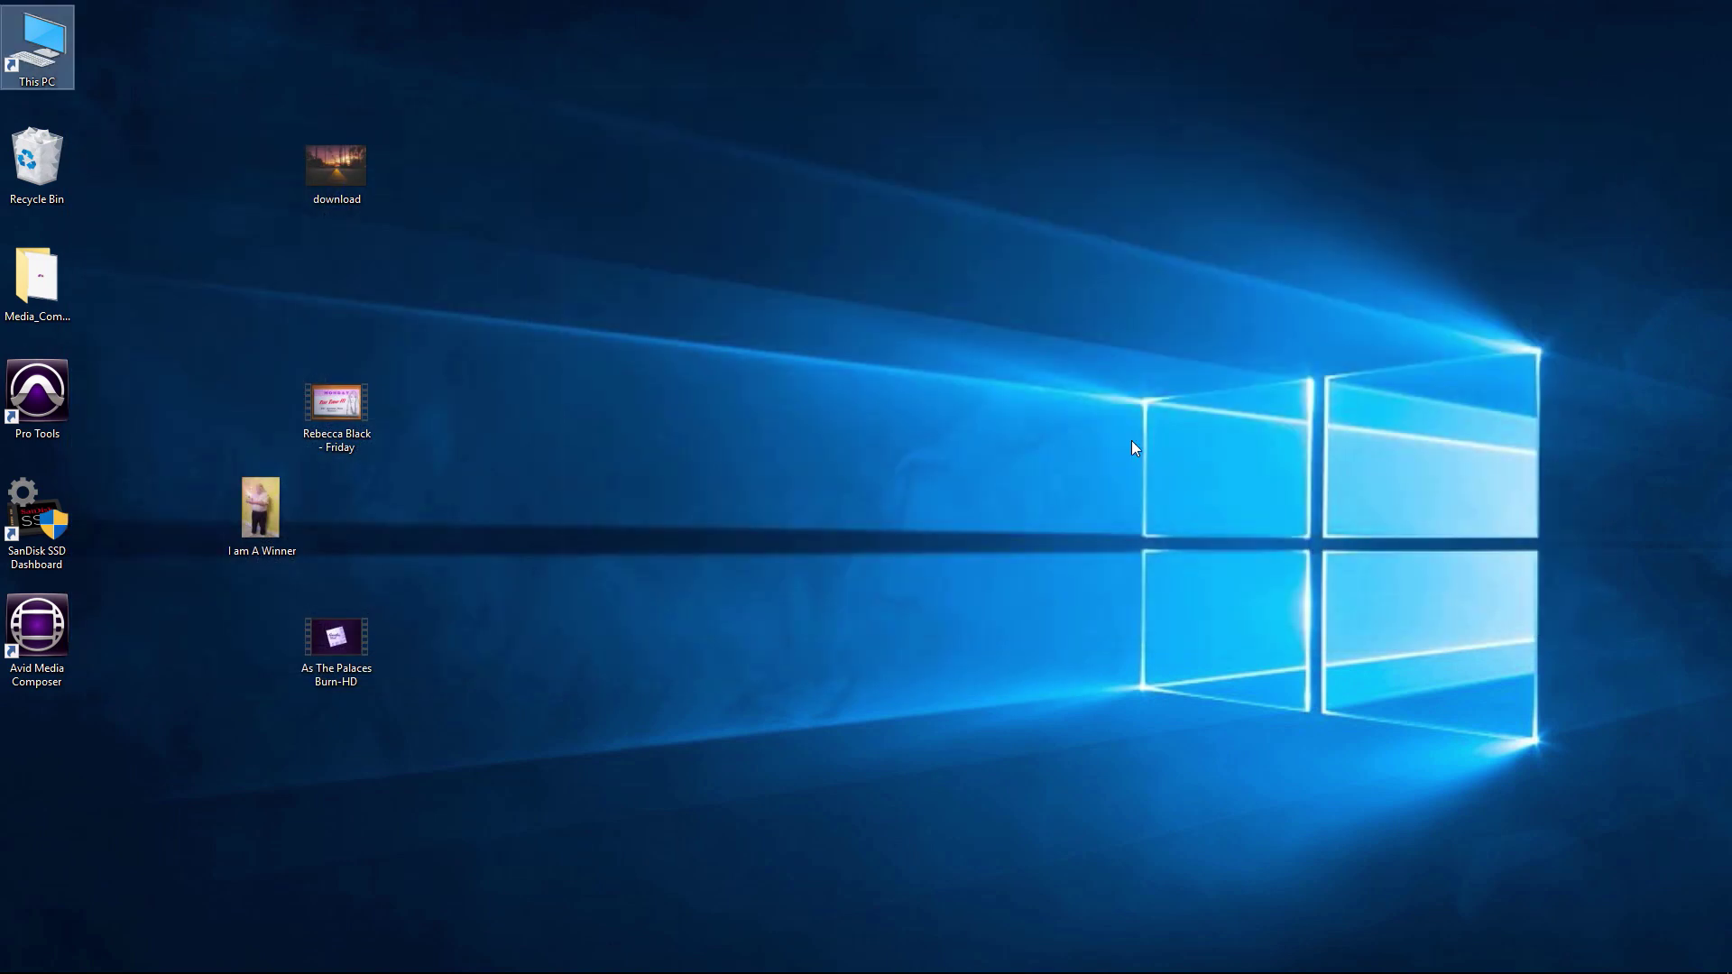